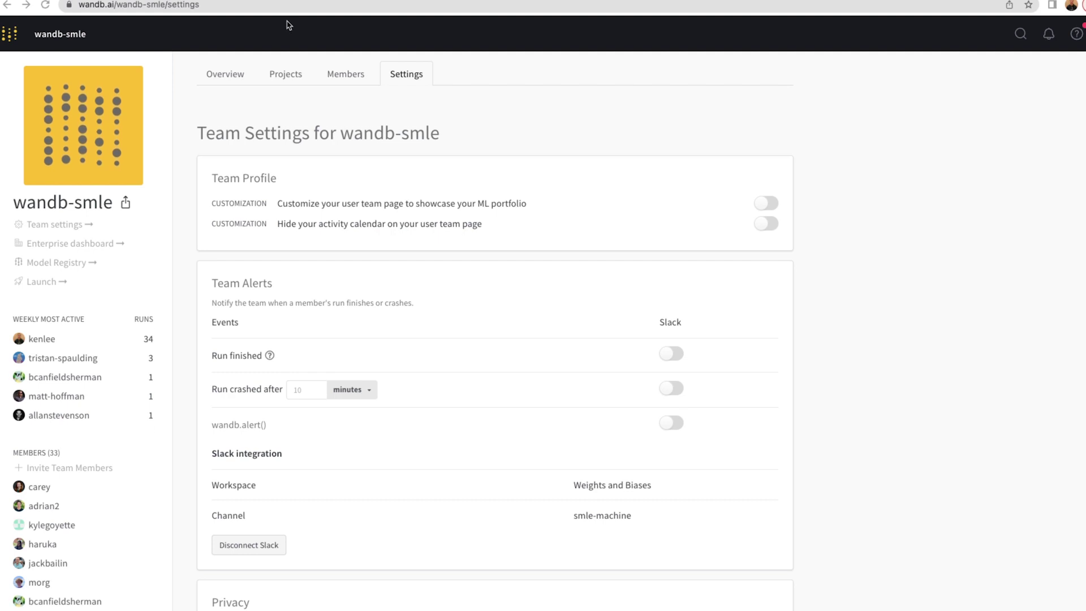
scroll(412, 205, down, 5)
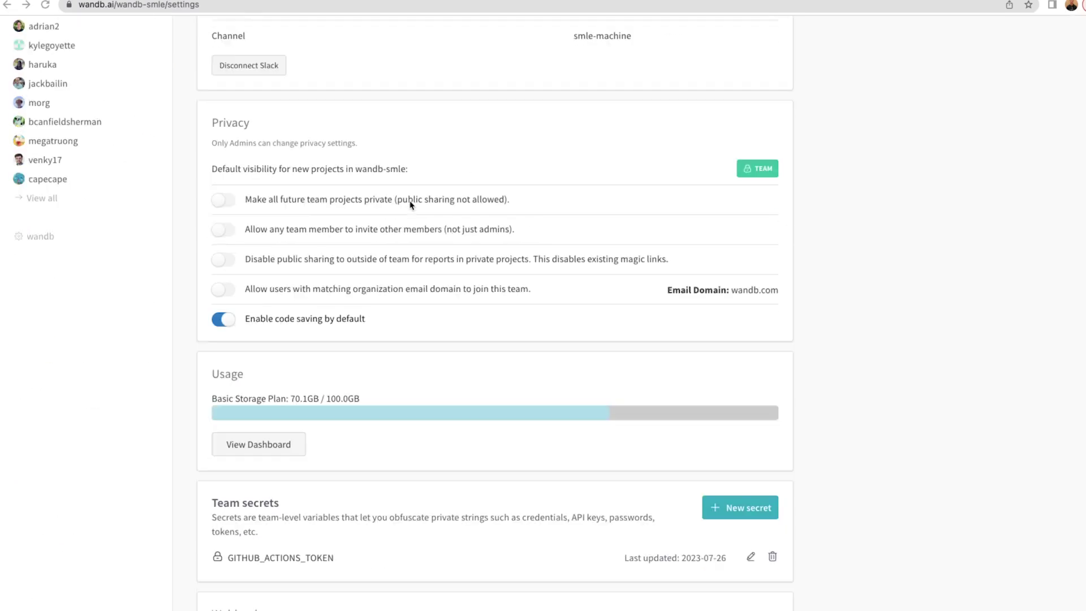
scroll(411, 204, down, 5)
scroll(411, 204, down, 2)
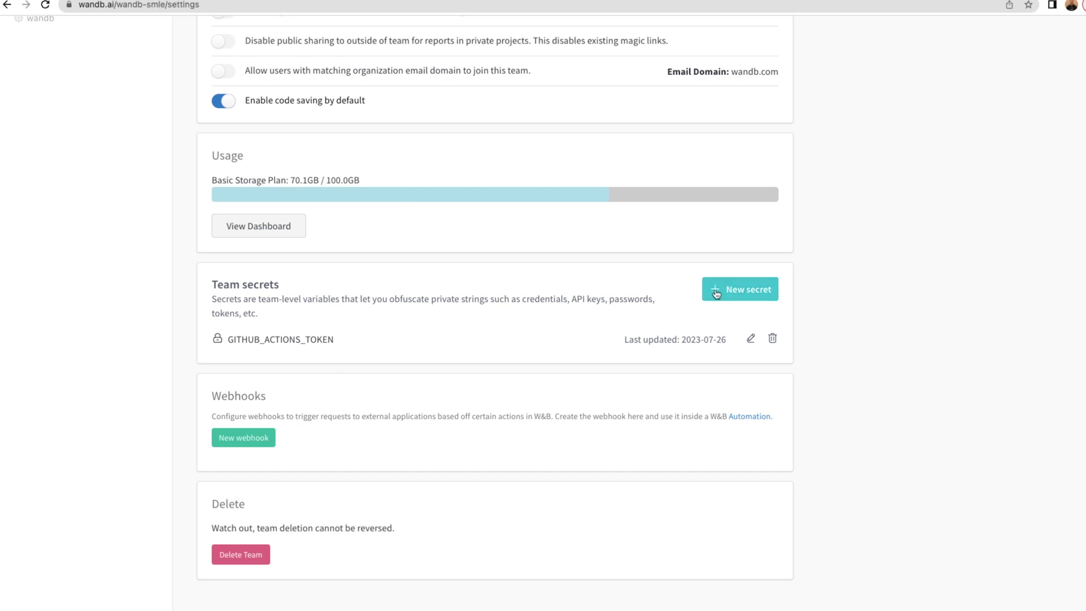
Step: Dismiss the unused New secret form and start a blank team webhook instead
click(717, 293)
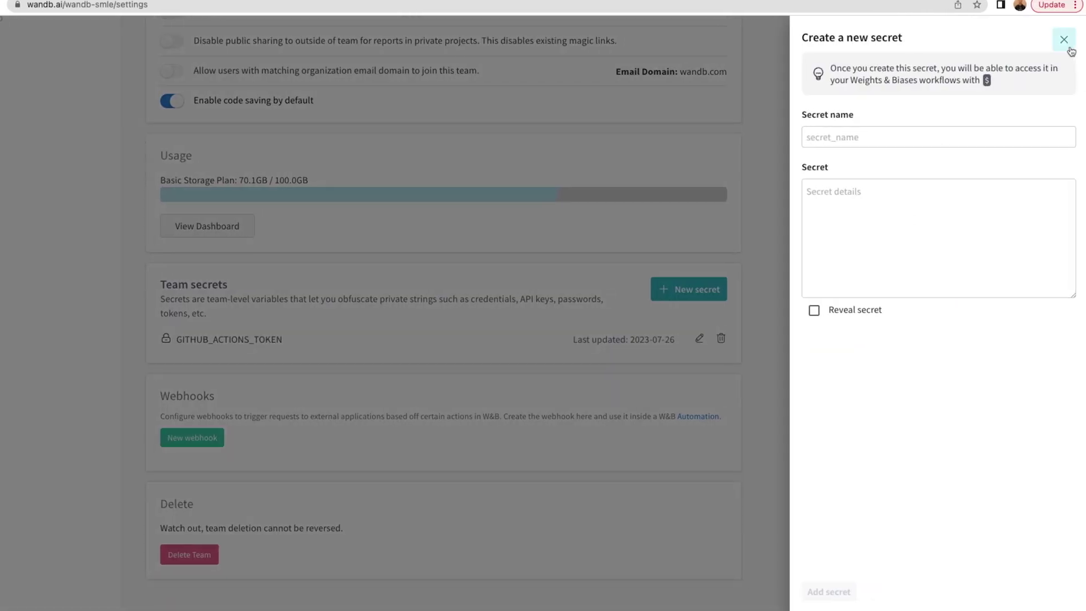
click(1064, 39)
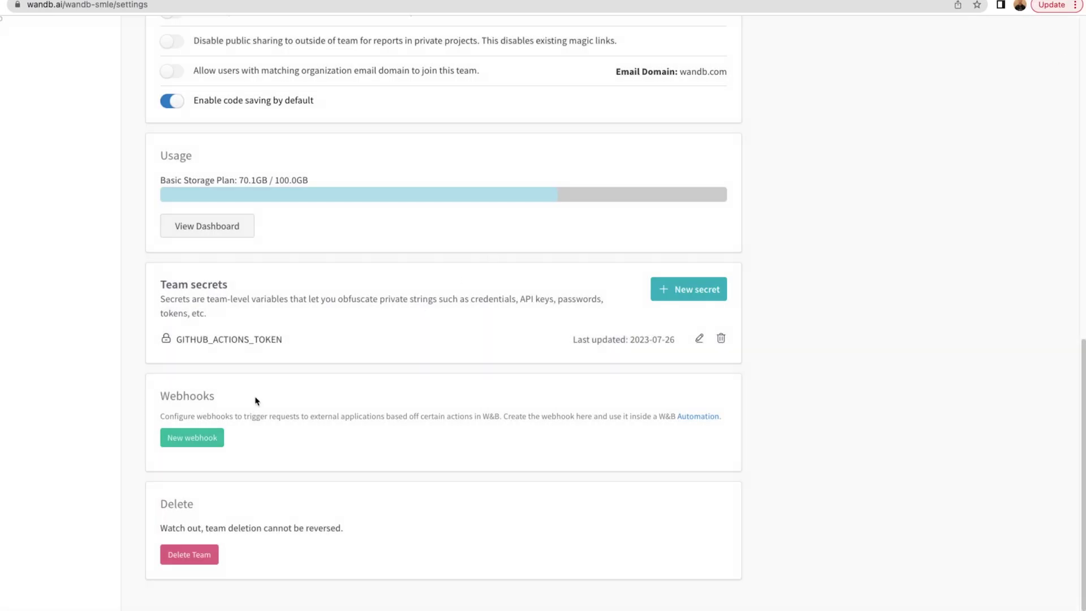
click(202, 440)
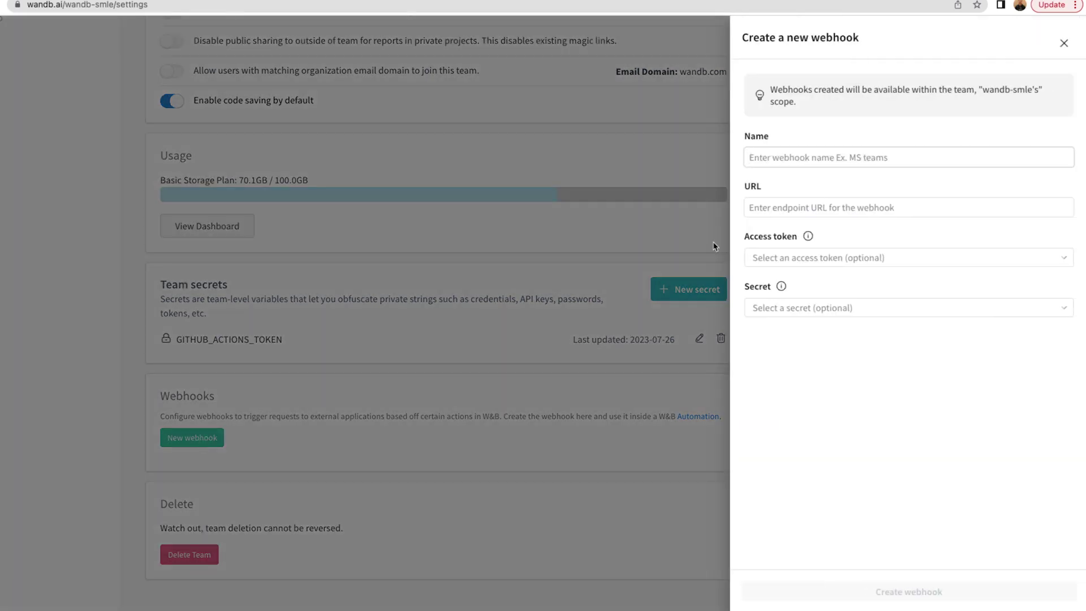
Step: Create the GitHub Actions Repo Dispatch webhook with the pasted dispatches URL and GITHUB_ACTIONS_TOKEN
click(862, 157)
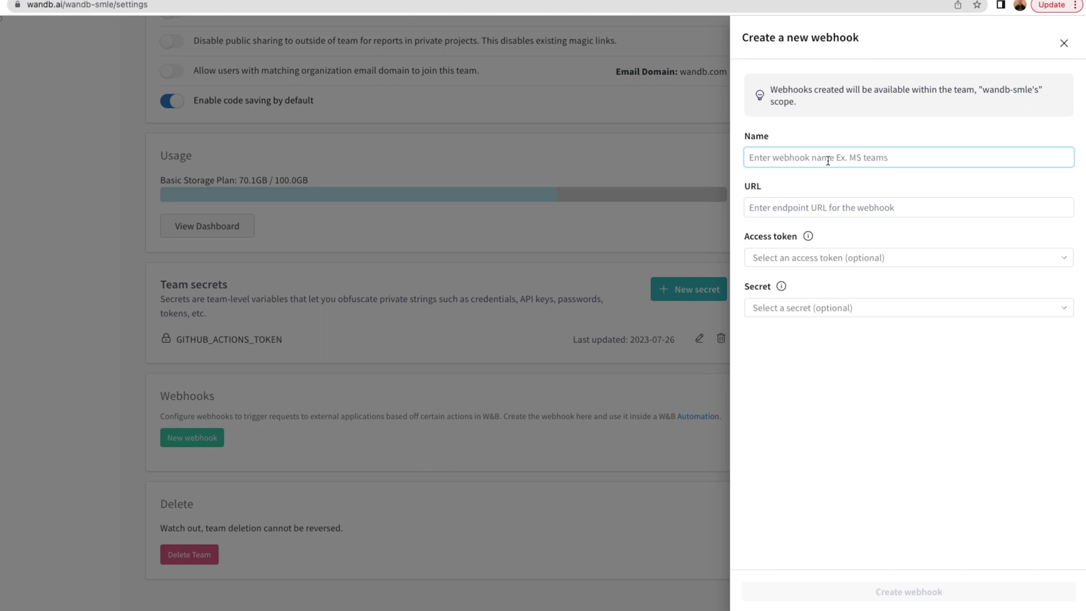
text(GitHub Actions R)
text(epo Dispatch)
click(837, 206)
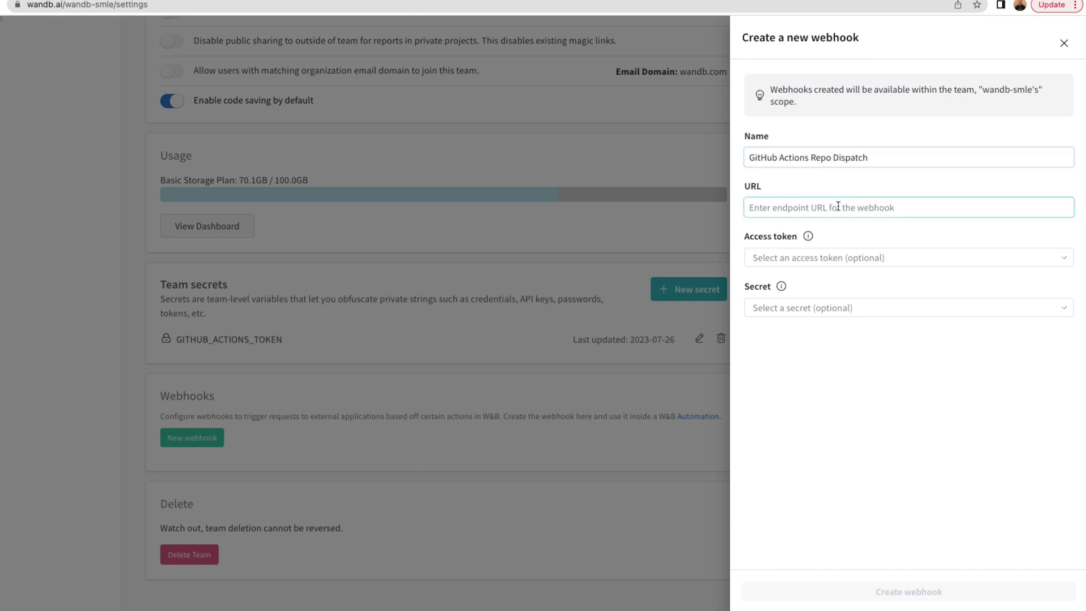
key(ctrl+v)
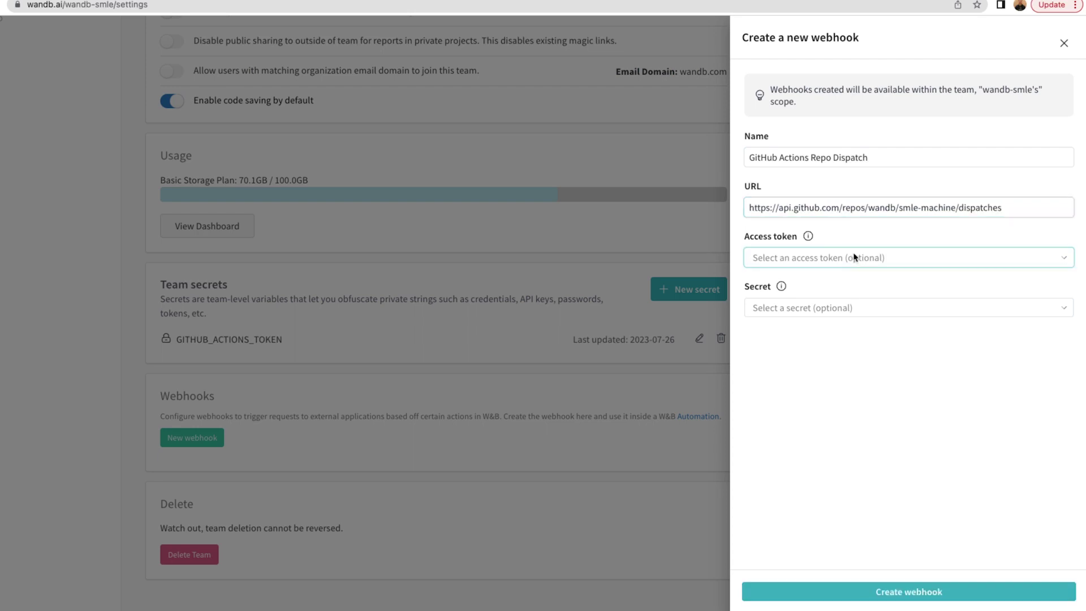
click(856, 257)
click(851, 286)
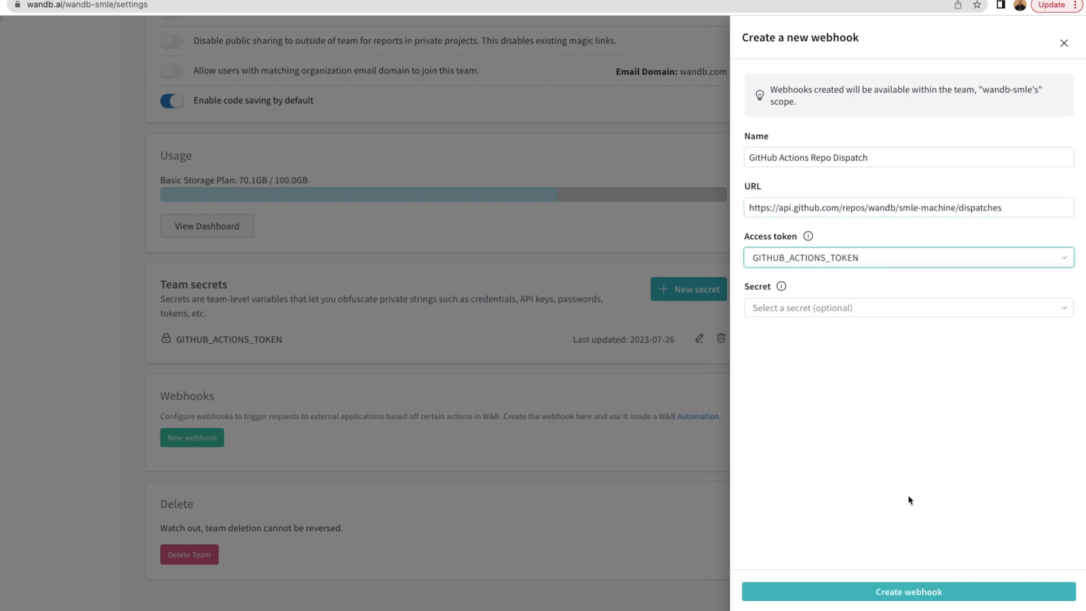
click(917, 591)
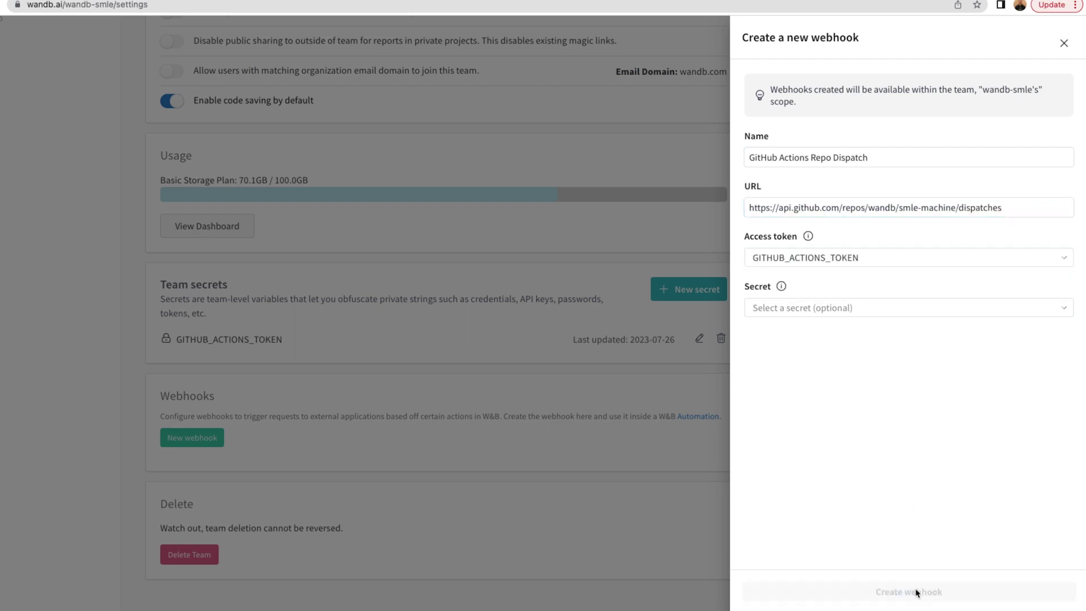
scroll(855, 448, up, 10)
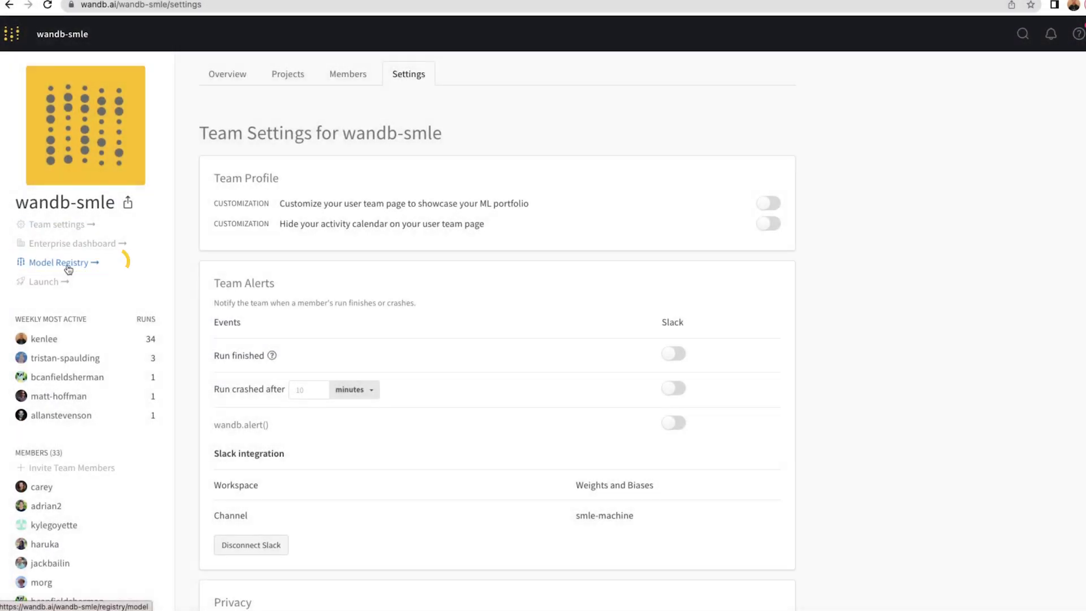
Step: Go to the Model Registry and open Nature Classification's details page
click(60, 263)
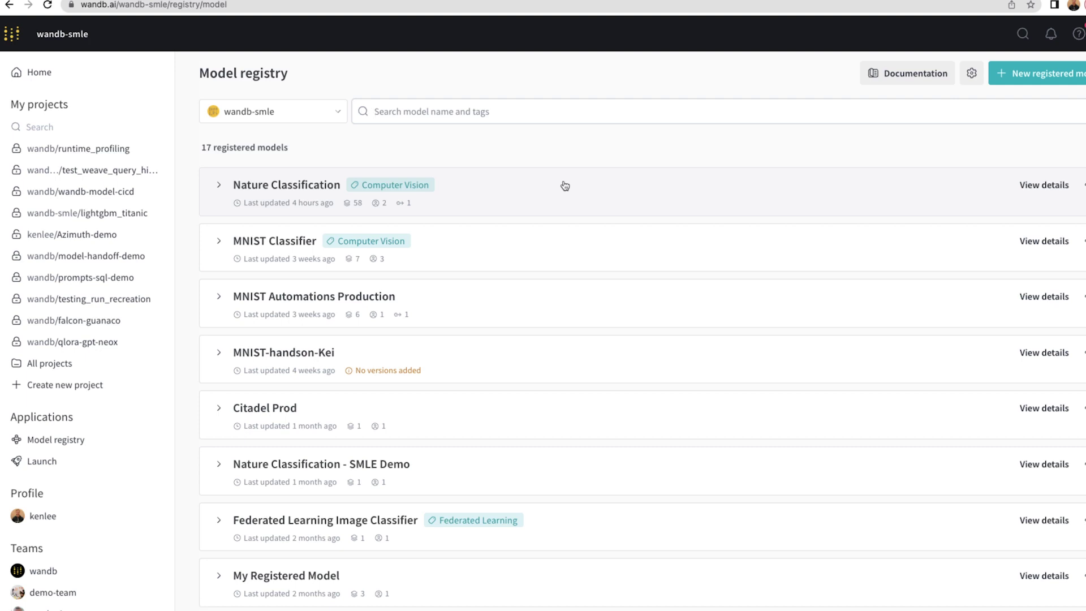
click(565, 186)
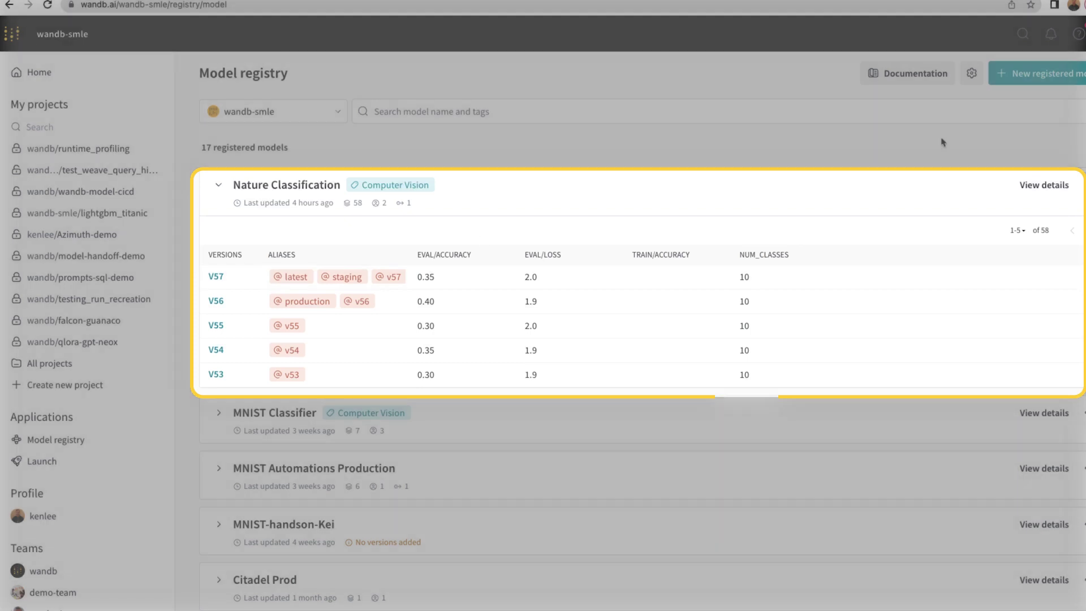
click(1043, 185)
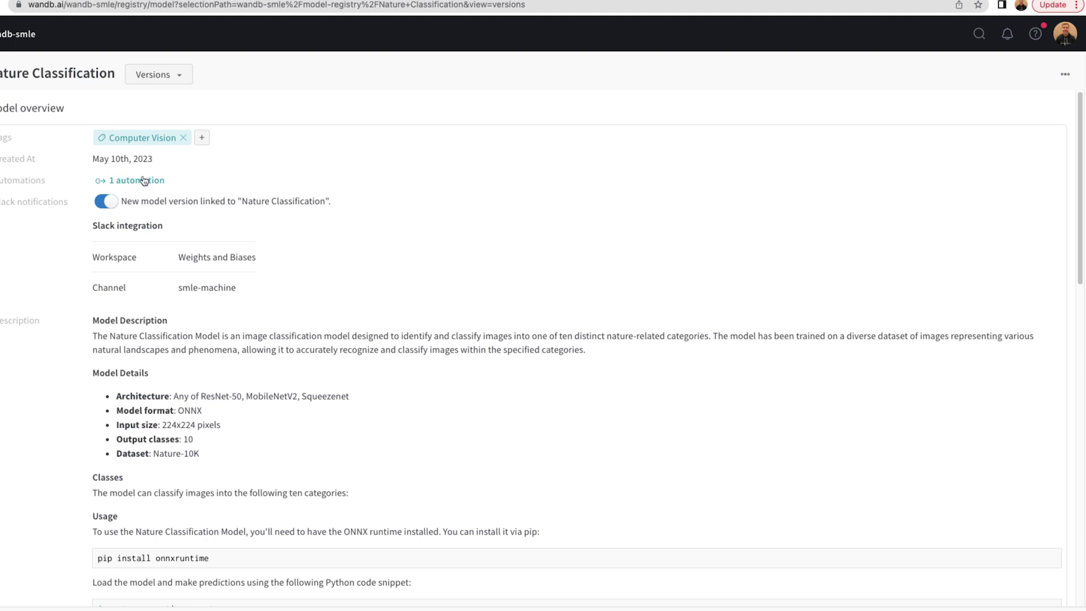
scroll(144, 204, down, 10)
scroll(149, 212, down, 8)
scroll(153, 221, down, 6)
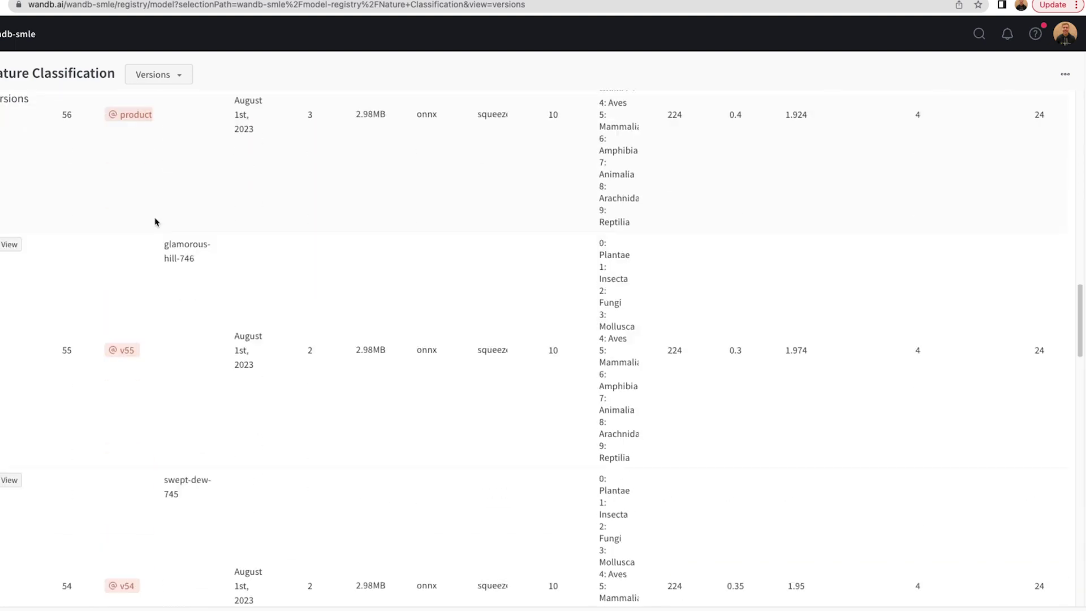
scroll(156, 221, down, 4)
scroll(155, 222, down, 8)
scroll(156, 221, down, 3)
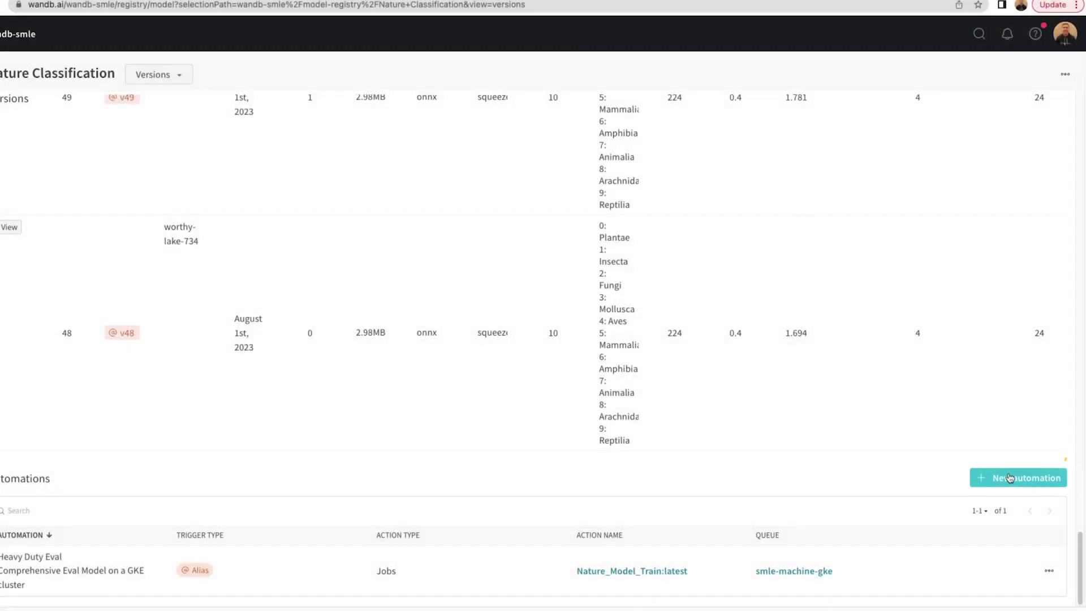
Step: Start a new automation triggered by a new model version, with a Webhooks action
click(1010, 478)
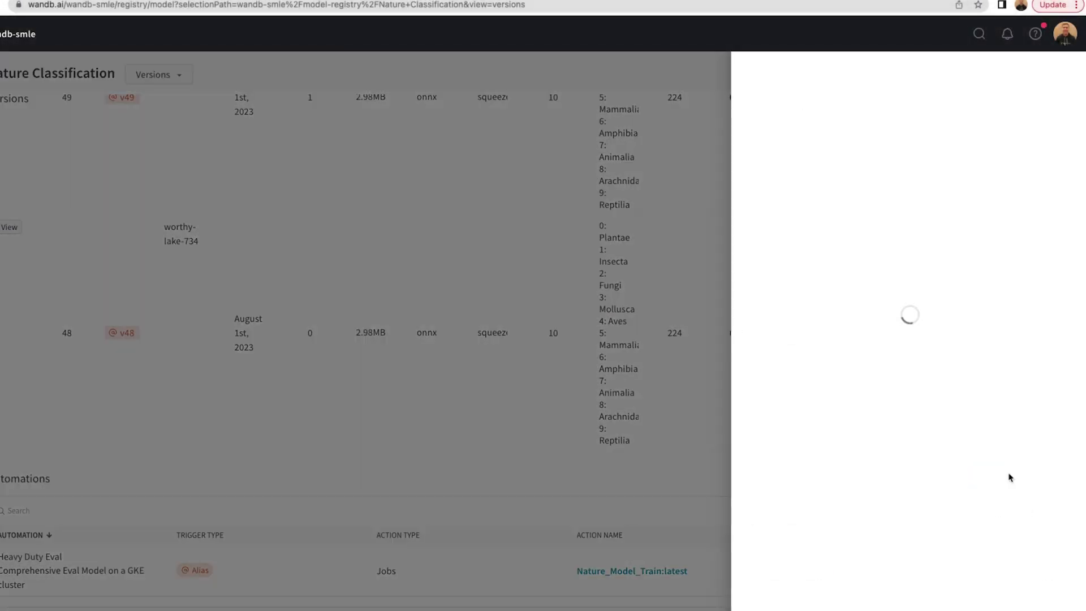
click(916, 162)
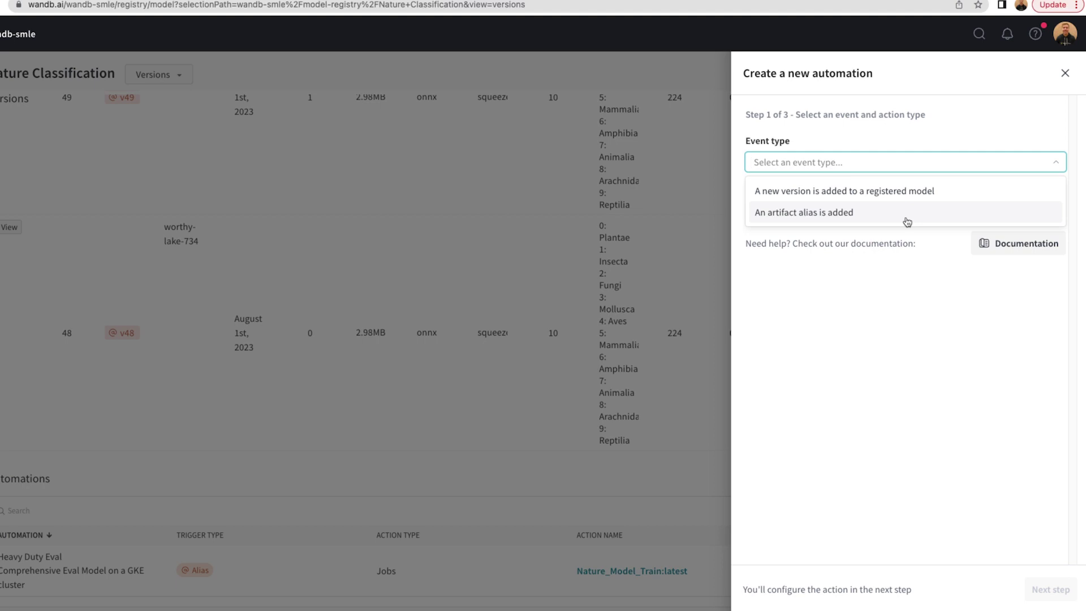
click(897, 191)
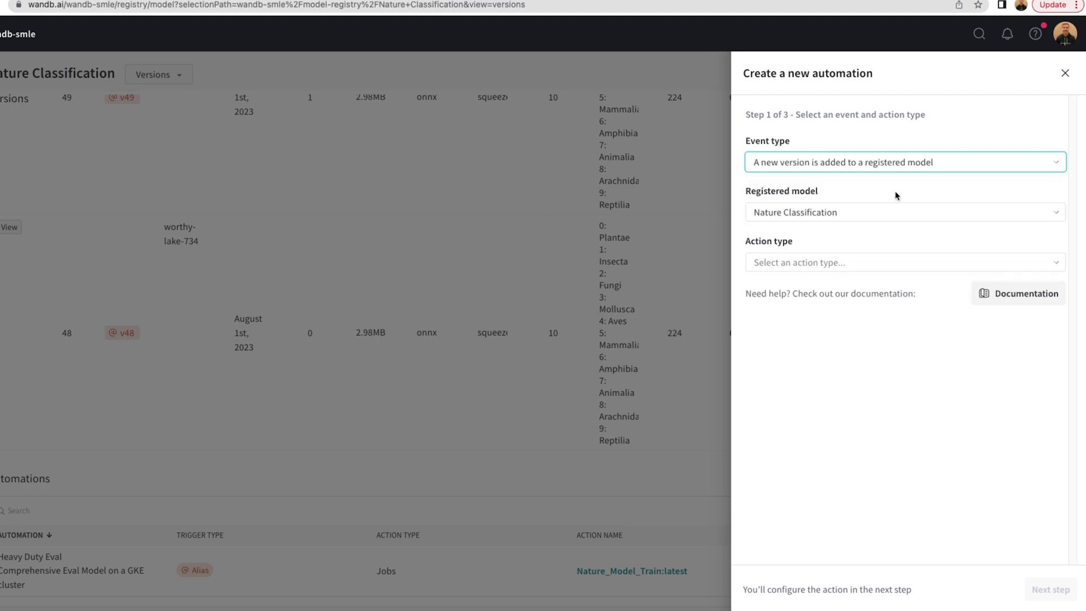
click(851, 265)
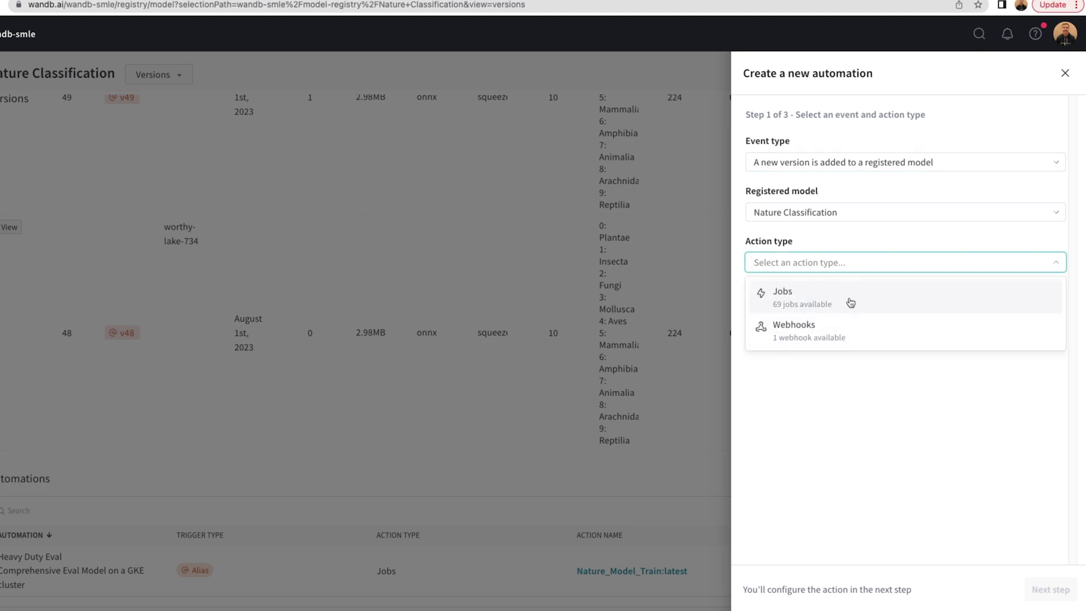
click(843, 329)
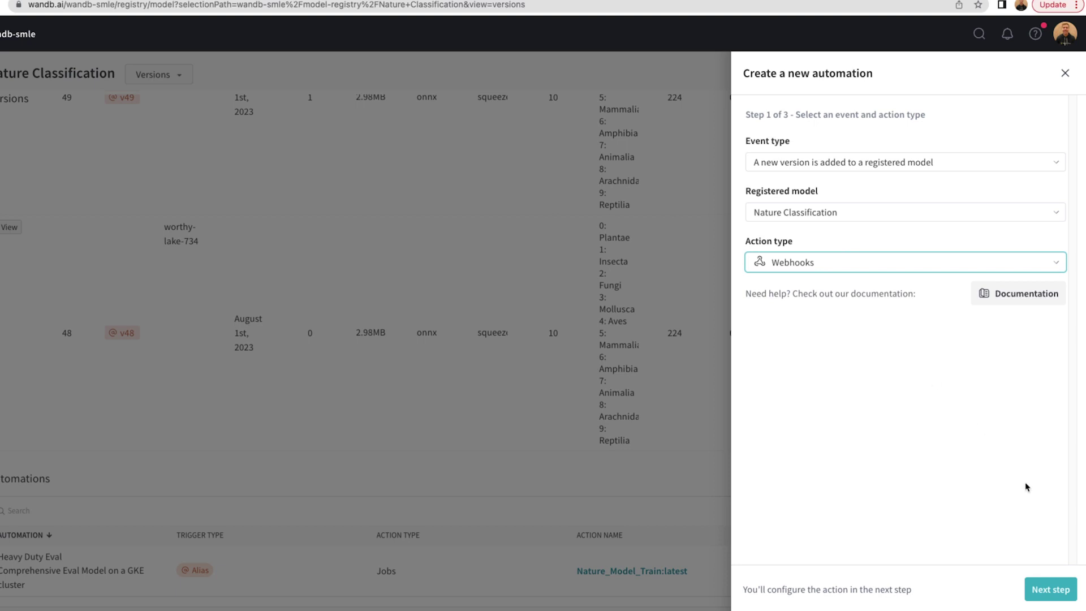
click(1051, 588)
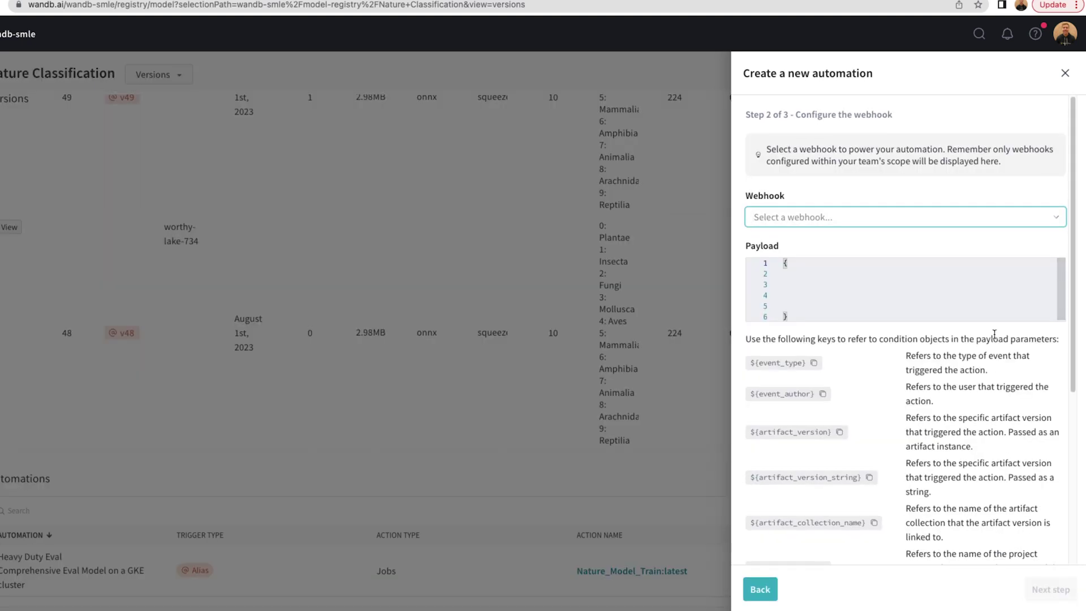
Step: Use the GitHub Actions Repo Dispatch webhook and replace the empty payload with the JSON
click(827, 217)
click(826, 247)
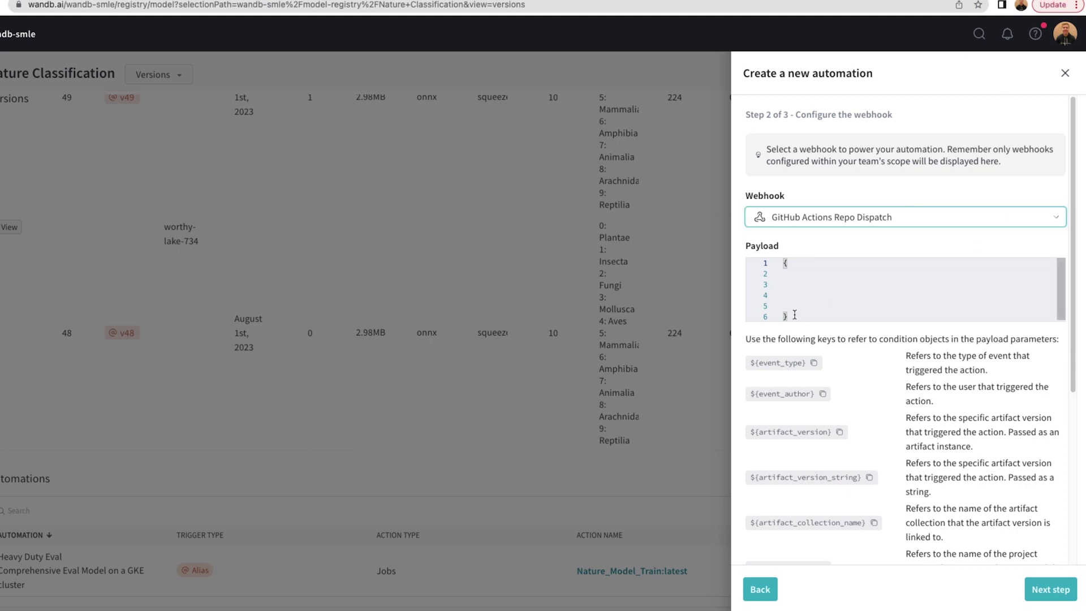
drag(789, 316, 766, 268)
key(ctrl+v)
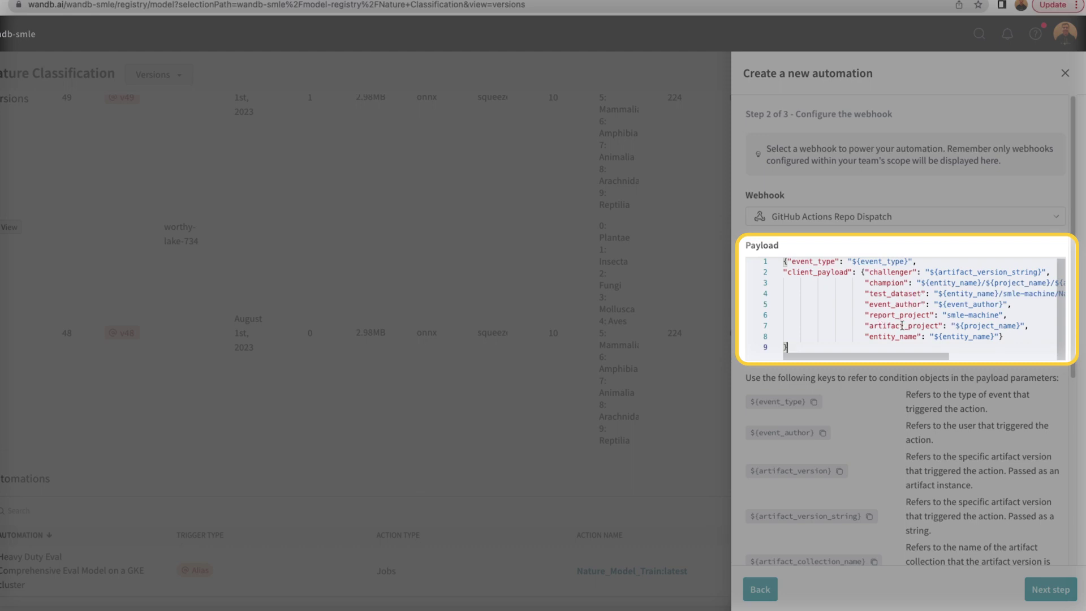
scroll(919, 324, down, 3)
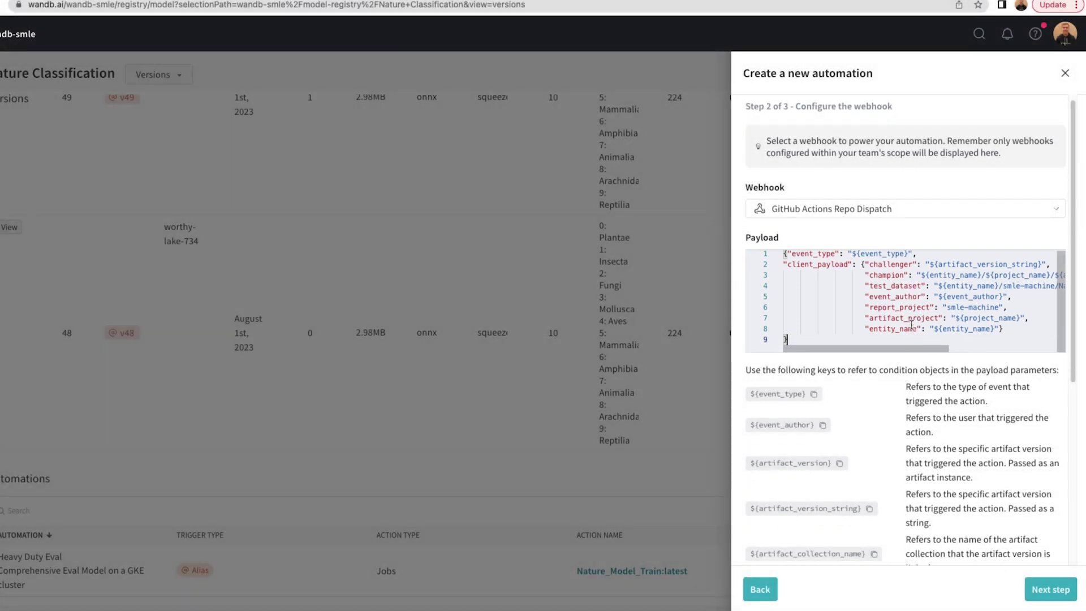
scroll(911, 323, down, 3)
scroll(912, 324, down, 3)
key(Return)
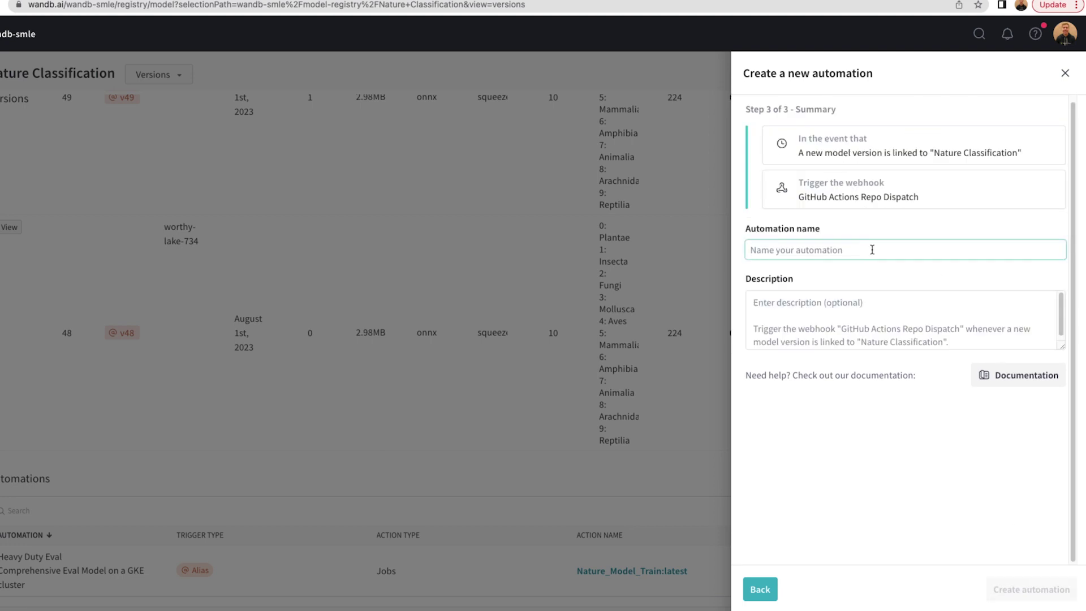
text(Test Model)
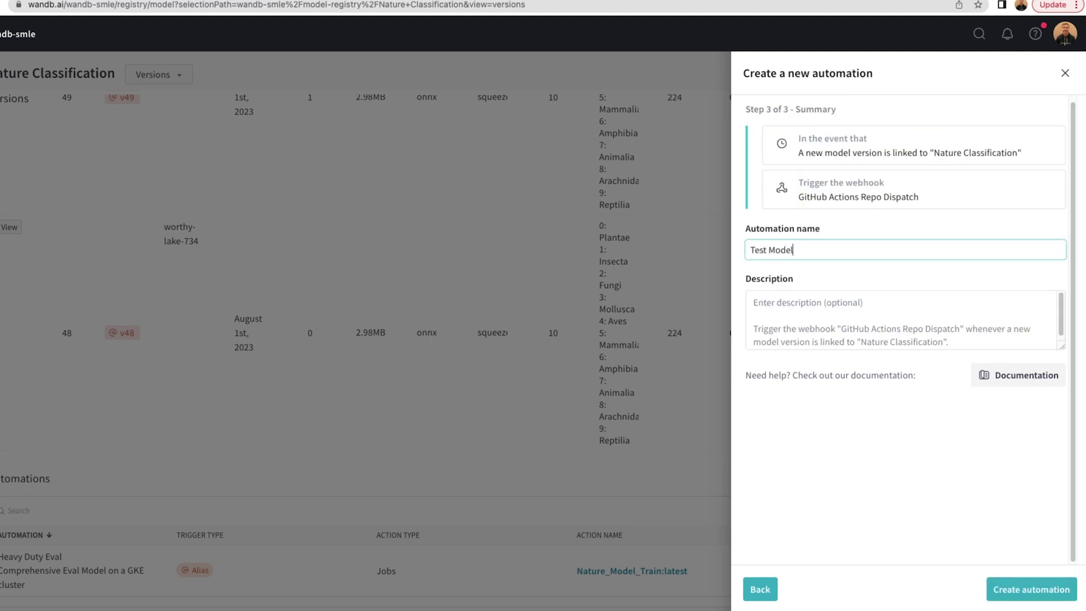
Step: Create the 'Test Model' automation and return to the wandb-smle team overview
click(1023, 590)
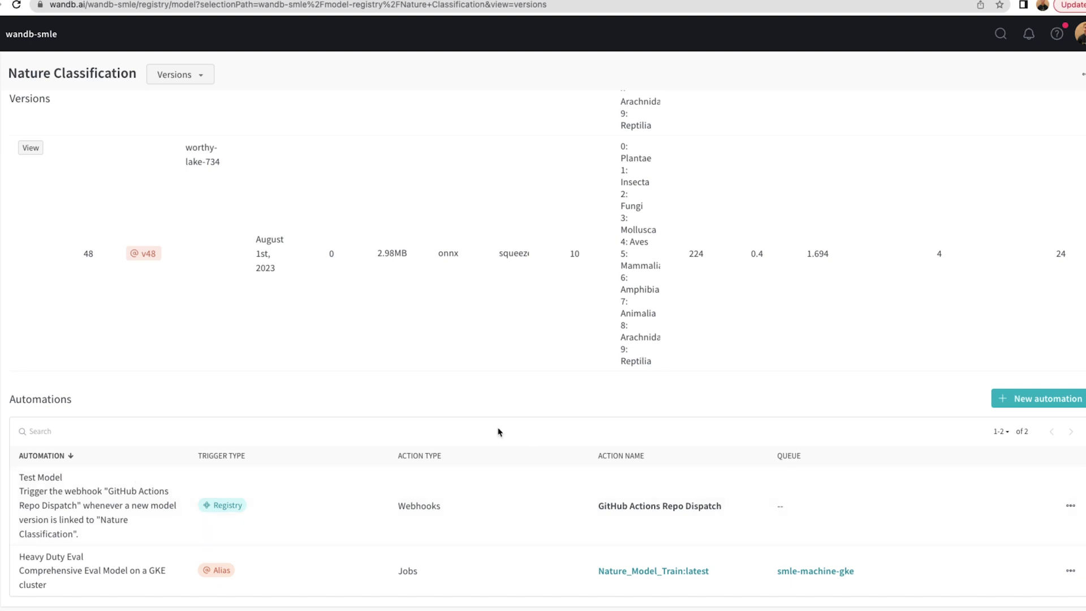
scroll(497, 432, up, 5)
scroll(254, 254, up, 10)
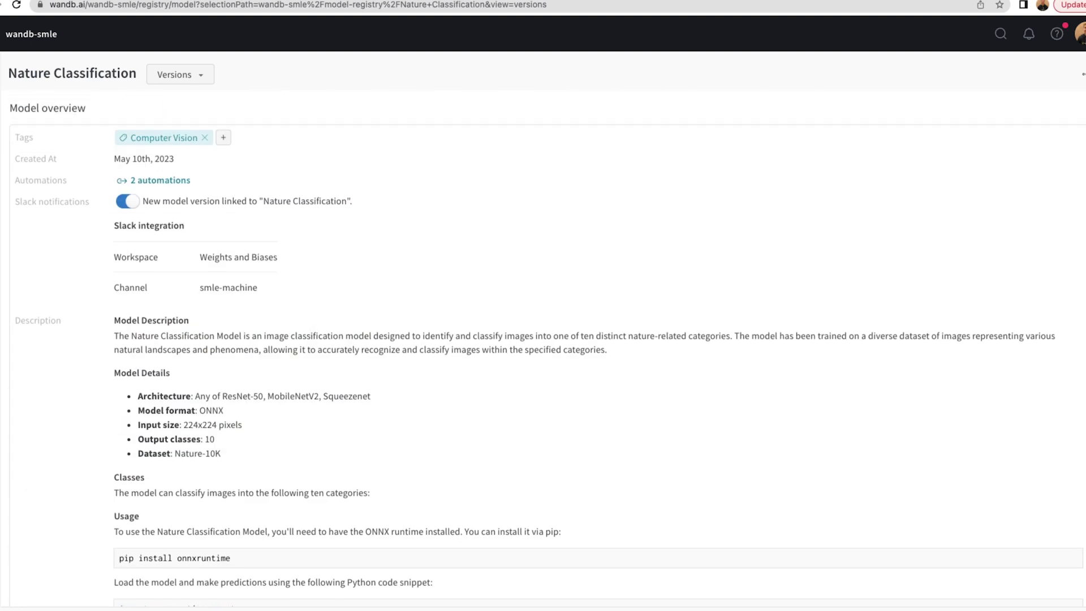
click(60, 34)
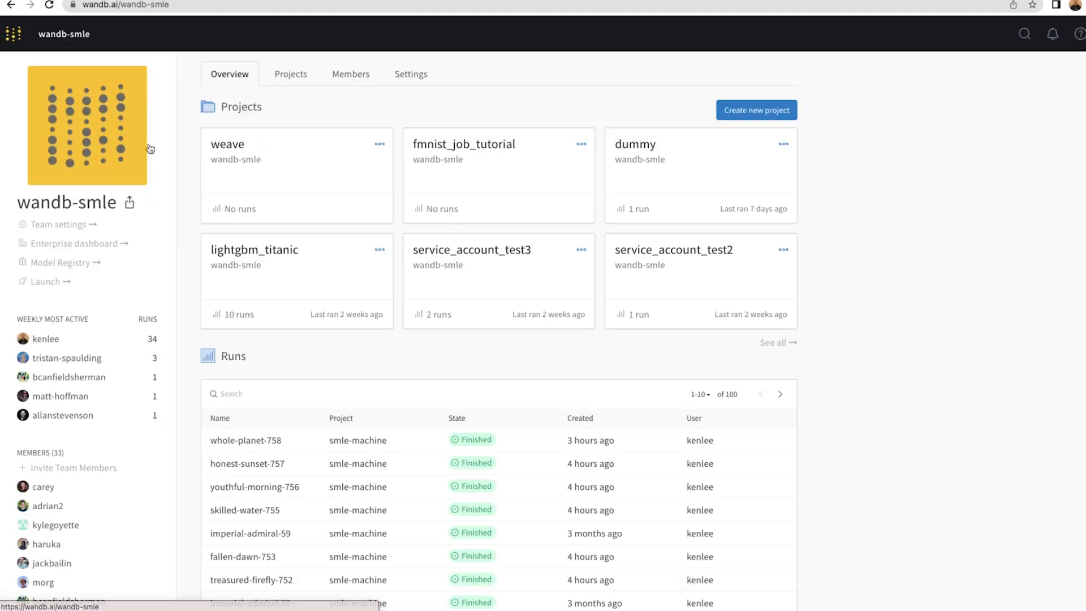
Step: Browse smle-machine's model artifacts and open nature-sxhl6998 version 5 for linking
click(291, 74)
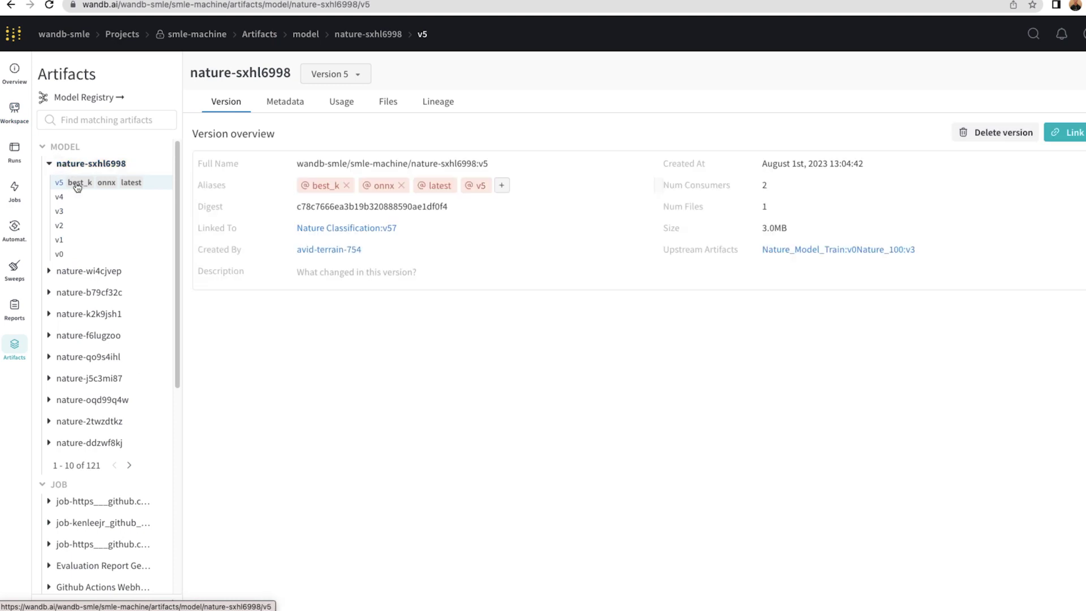
click(50, 271)
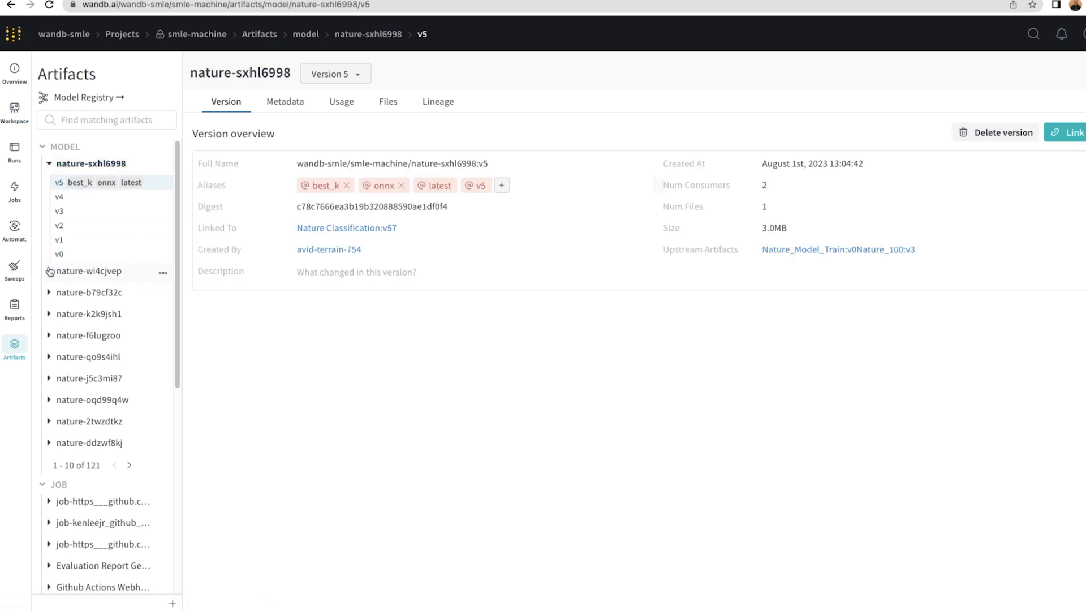
click(77, 289)
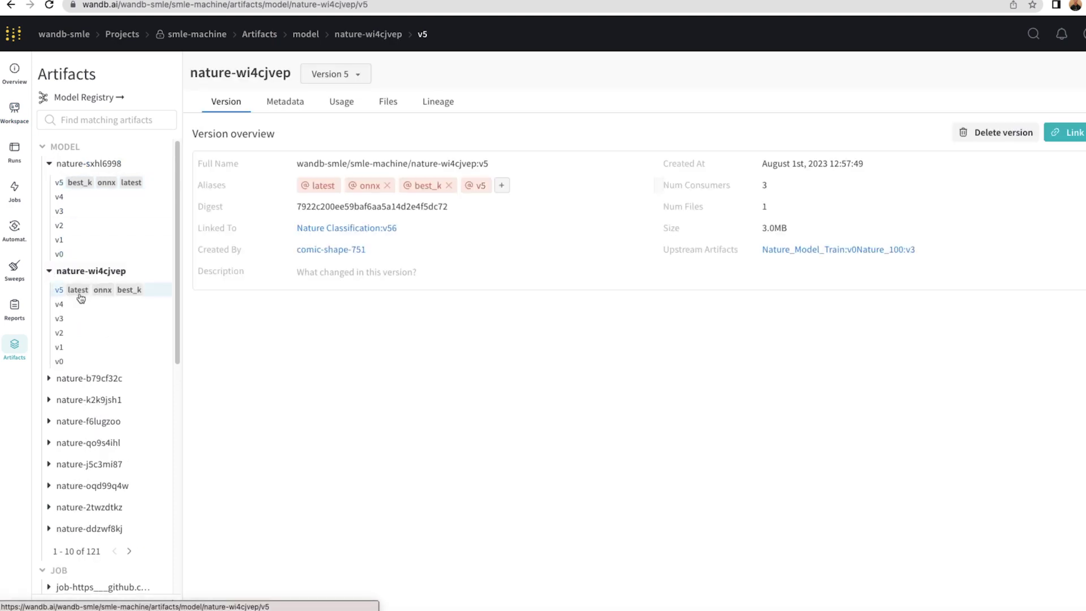
click(101, 182)
Step: Link nature-sxhl6998 v5 to Nature Classification with the 'staging' alias
click(1030, 131)
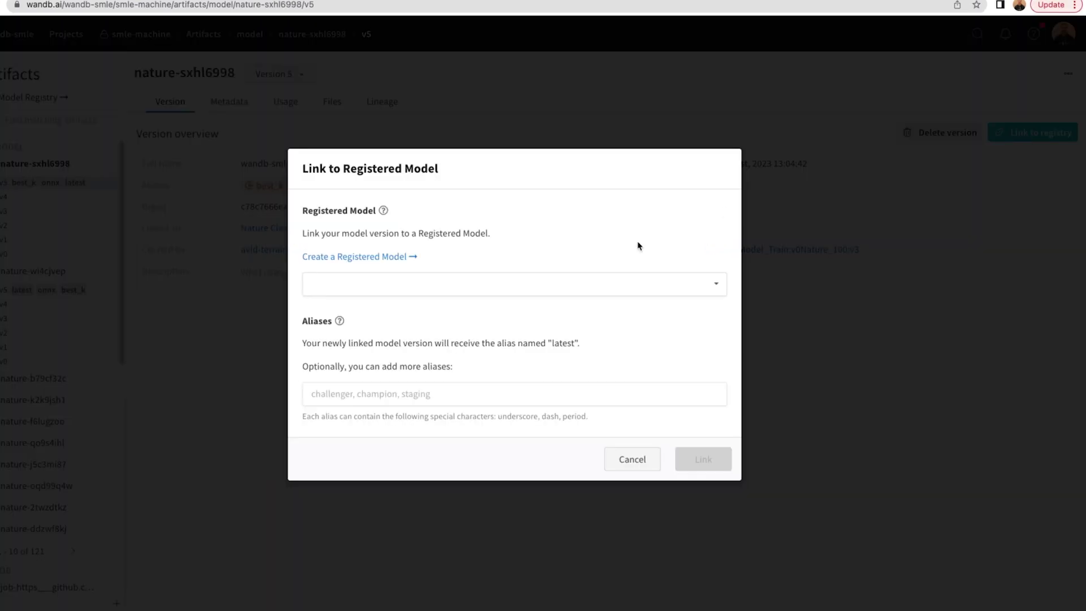
click(509, 283)
click(413, 463)
text(staging)
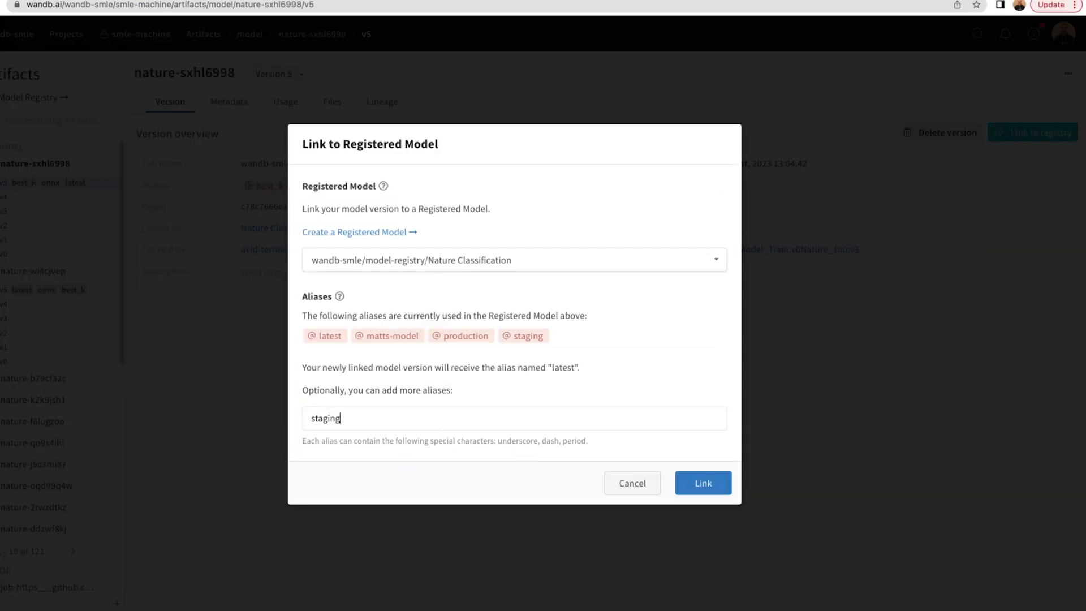
click(702, 483)
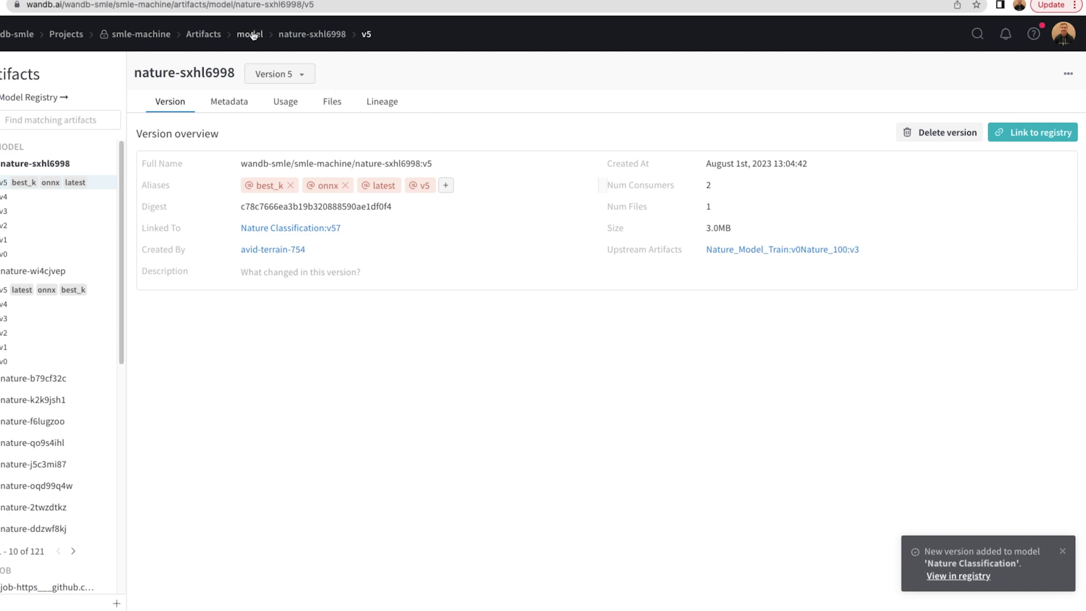
key(ctrl+Tab)
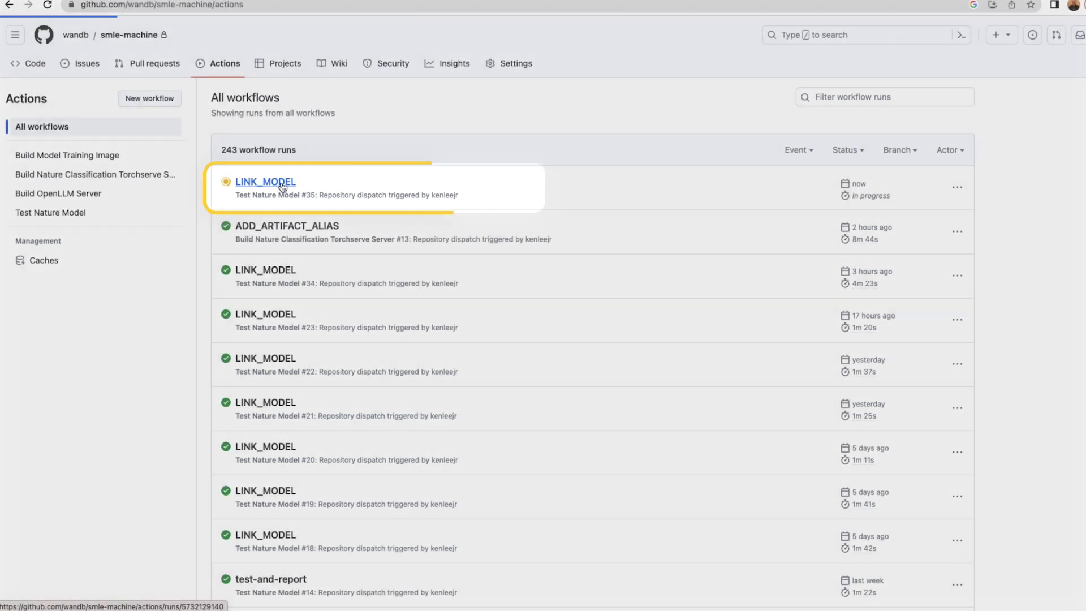
Step: Open run #35's test_and_report job log and collapse the Set up Python step
click(282, 185)
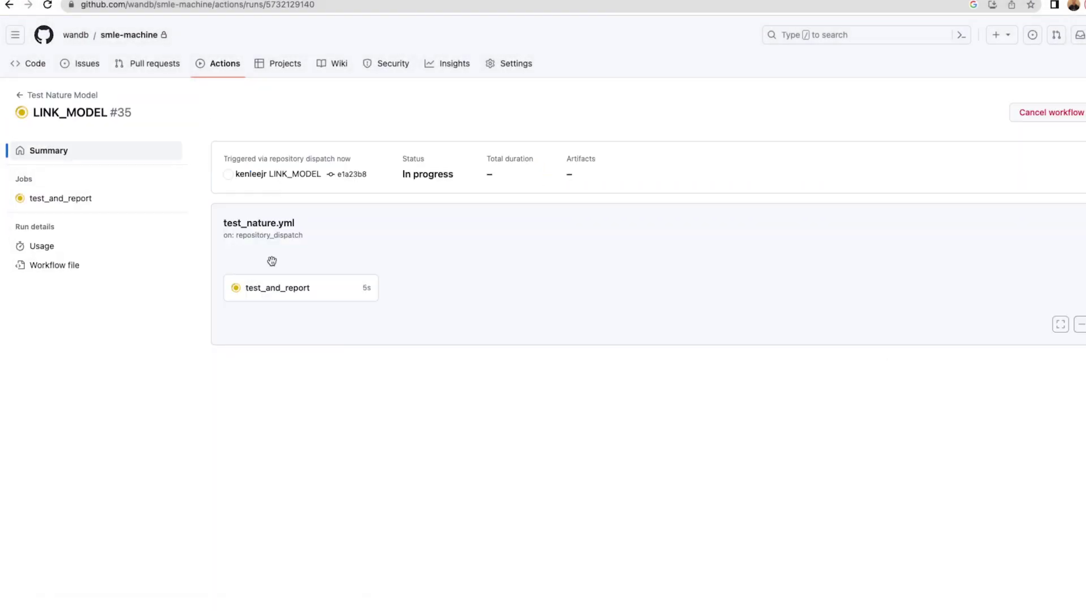
click(266, 289)
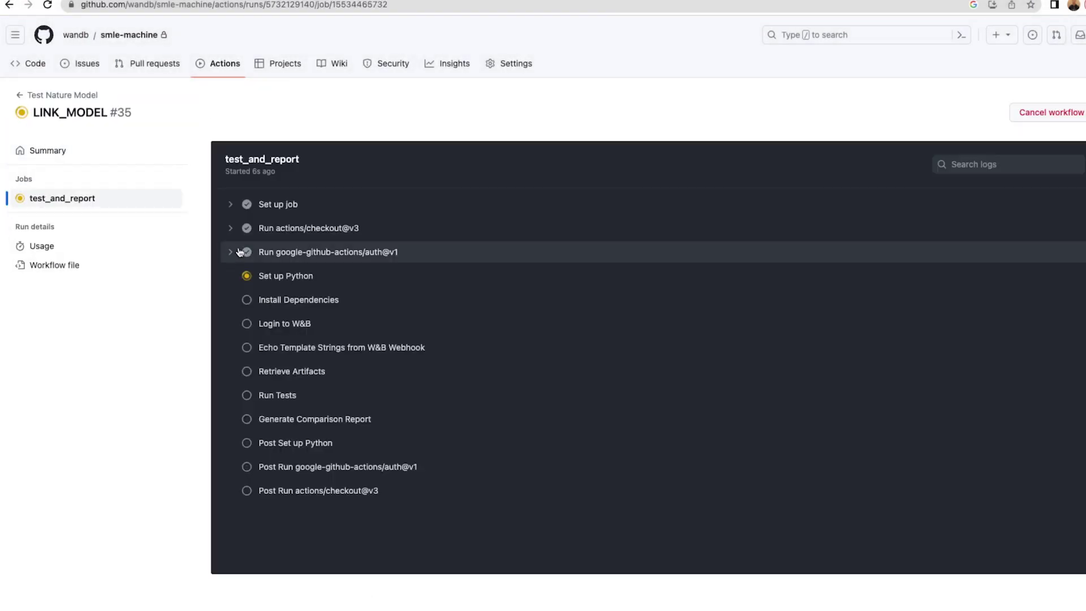
click(230, 277)
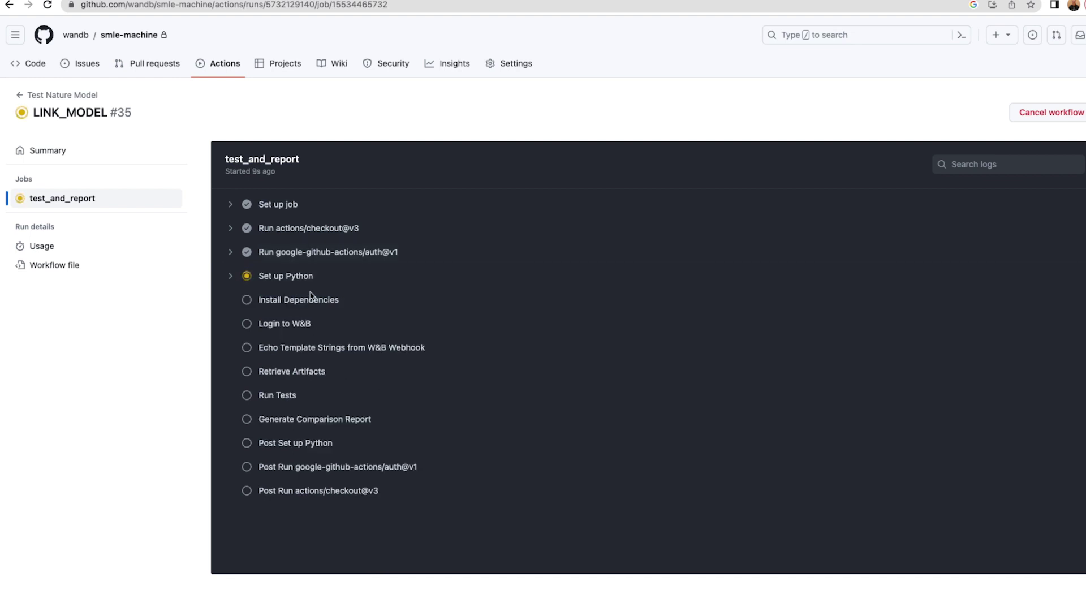